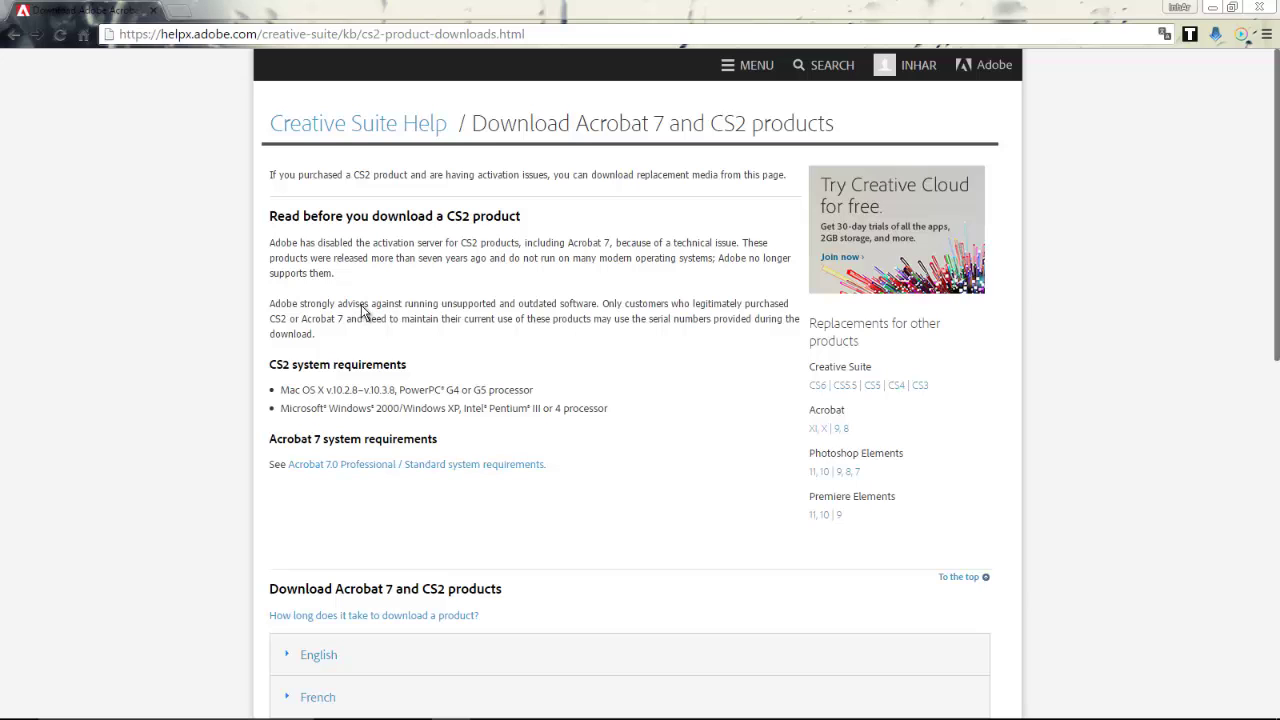
Step: Scroll to the language list and expand Spanish to show Premiere Pro 7.0, After Effects and Audition 3.0 downloads
{"action": "scroll", "coordinate": [363, 312], "scroll_direction": "down", "scroll_amount": 1}
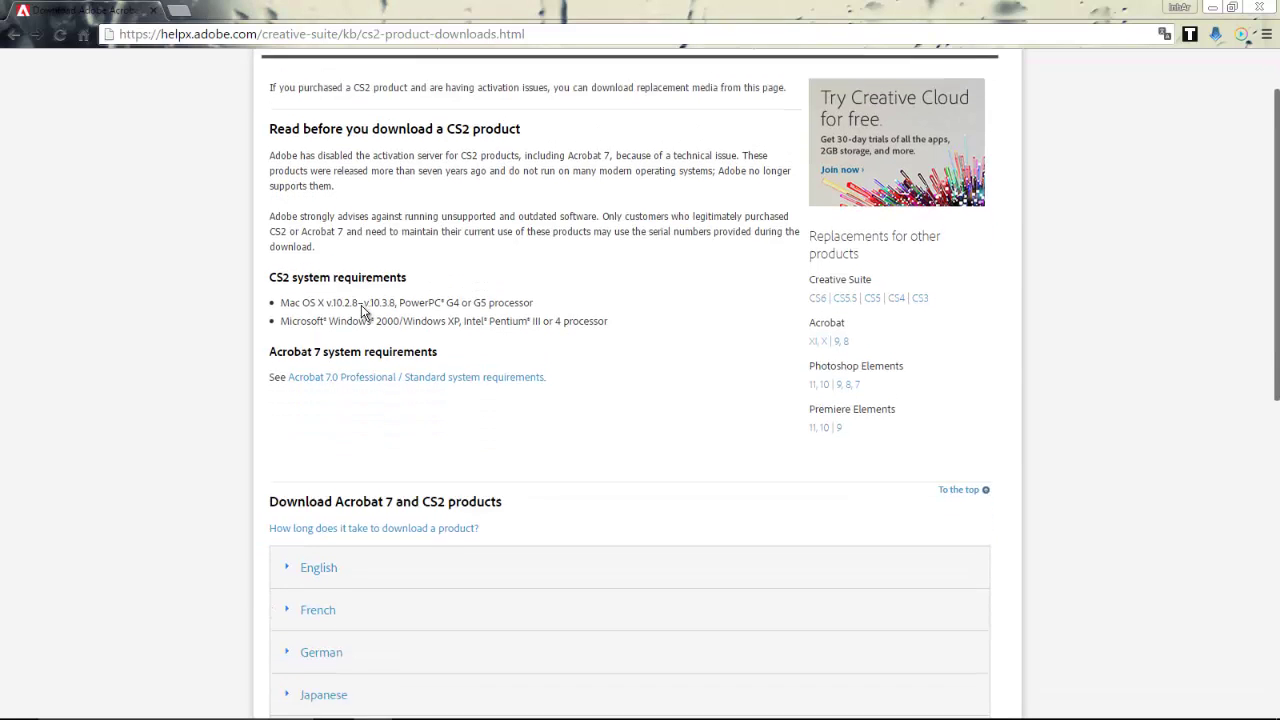
{"action": "scroll", "coordinate": [363, 312], "scroll_direction": "down", "scroll_amount": 1}
{"action": "scroll", "coordinate": [363, 312], "scroll_direction": "down", "scroll_amount": 1}
{"action": "scroll", "coordinate": [363, 312], "scroll_direction": "down", "scroll_amount": 1}
{"action": "scroll", "coordinate": [363, 312], "scroll_direction": "down", "scroll_amount": 2}
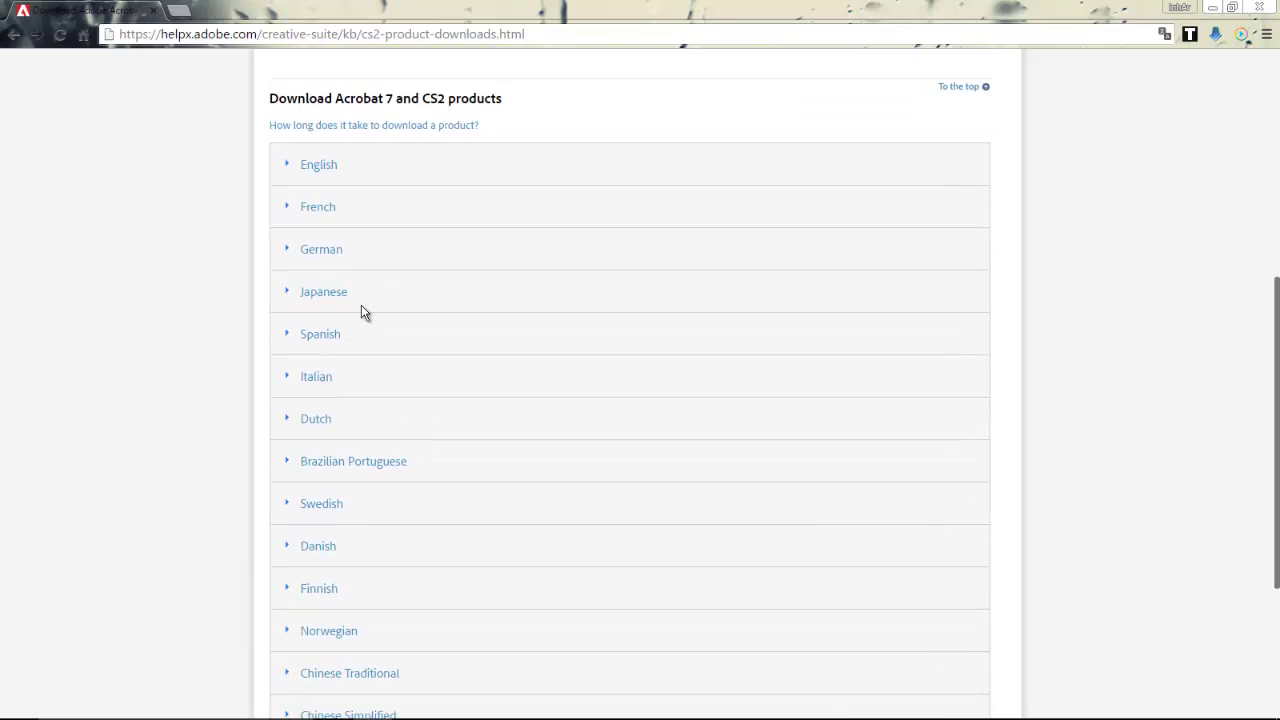
{"action": "key", "text": "Up"}
{"action": "key", "text": "Up"}
{"action": "key", "text": "Up"}
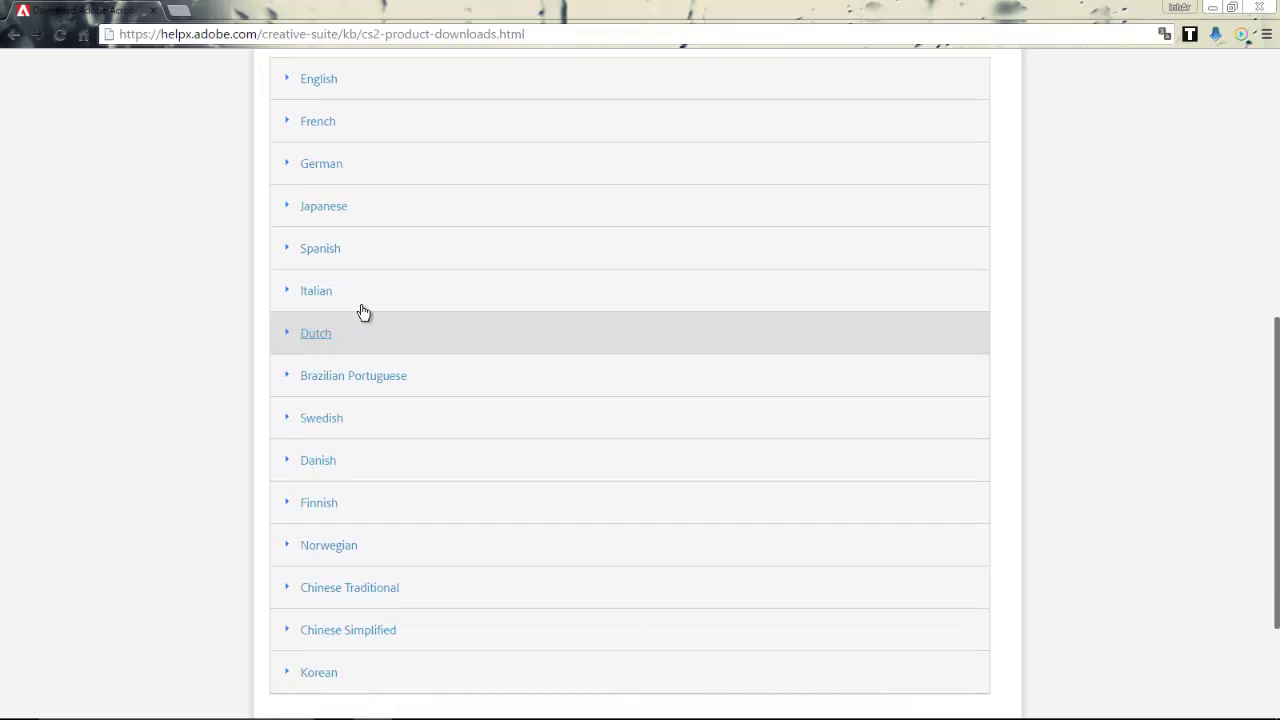
{"action": "key", "text": "Up"}
{"action": "key", "text": "Up"}
{"action": "key", "text": "Return"}
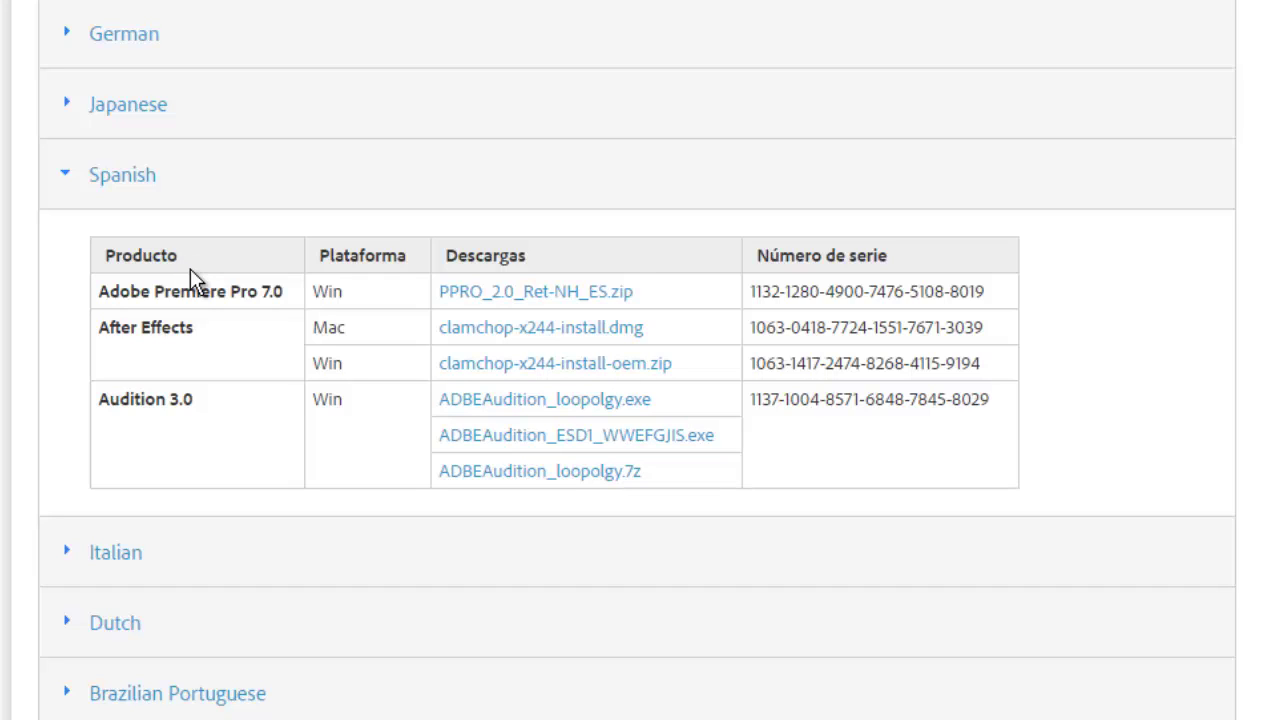
Step: Scroll through the English downloads table to reach the Photoshop CS2 Windows installer row
{"action": "scroll", "coordinate": [190, 268], "scroll_direction": "up", "scroll_amount": 3}
{"action": "scroll", "coordinate": [190, 268], "scroll_direction": "up", "scroll_amount": 3}
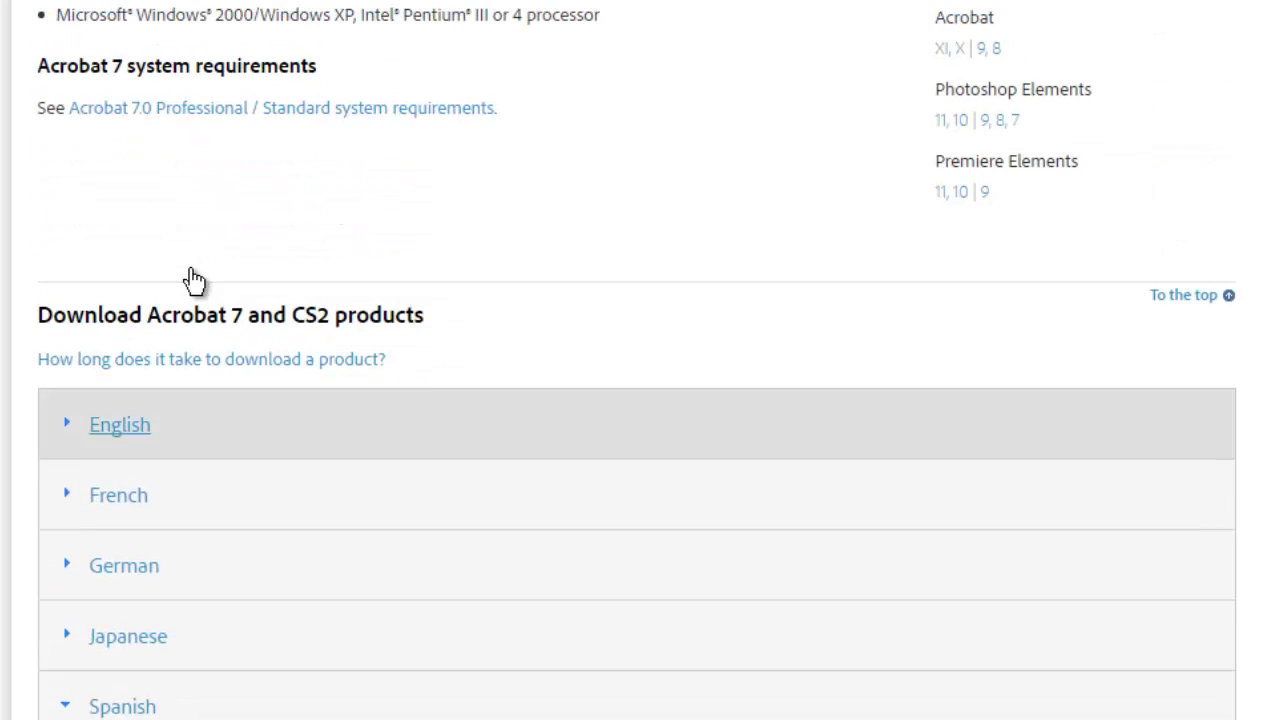
{"action": "scroll", "coordinate": [193, 280], "scroll_direction": "down", "scroll_amount": 3}
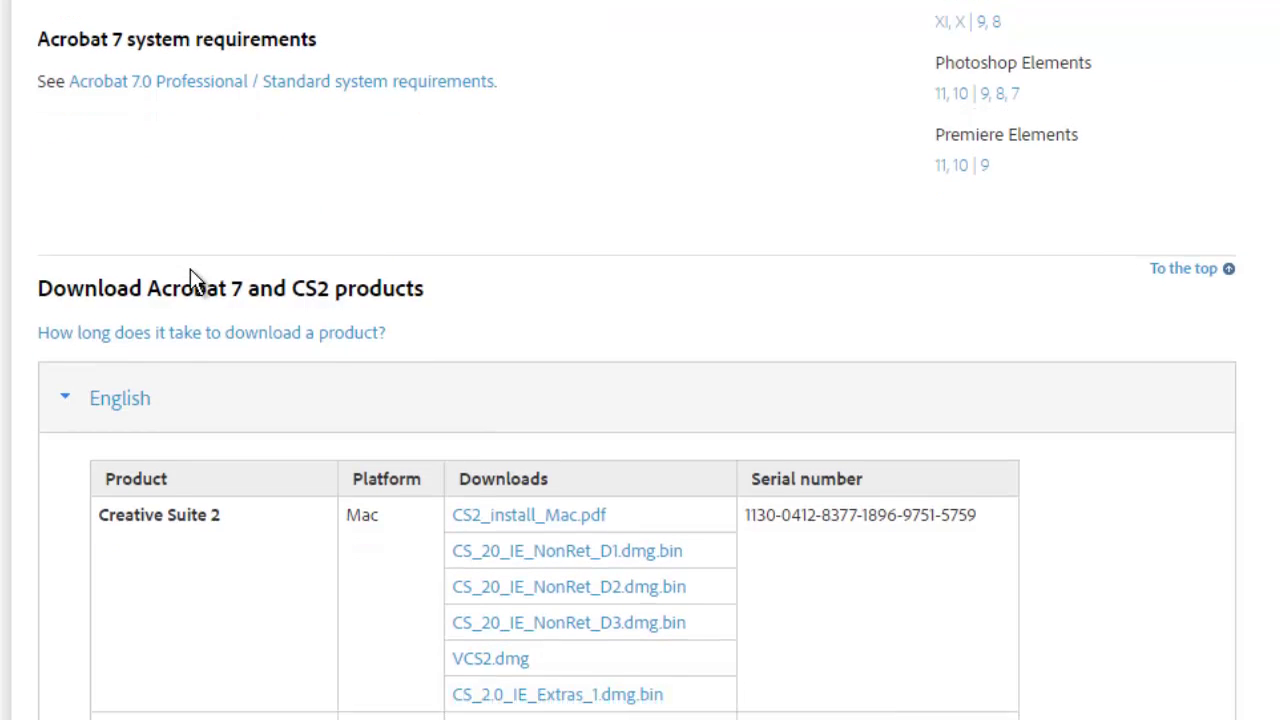
{"action": "scroll", "coordinate": [190, 270], "scroll_direction": "down", "scroll_amount": 2}
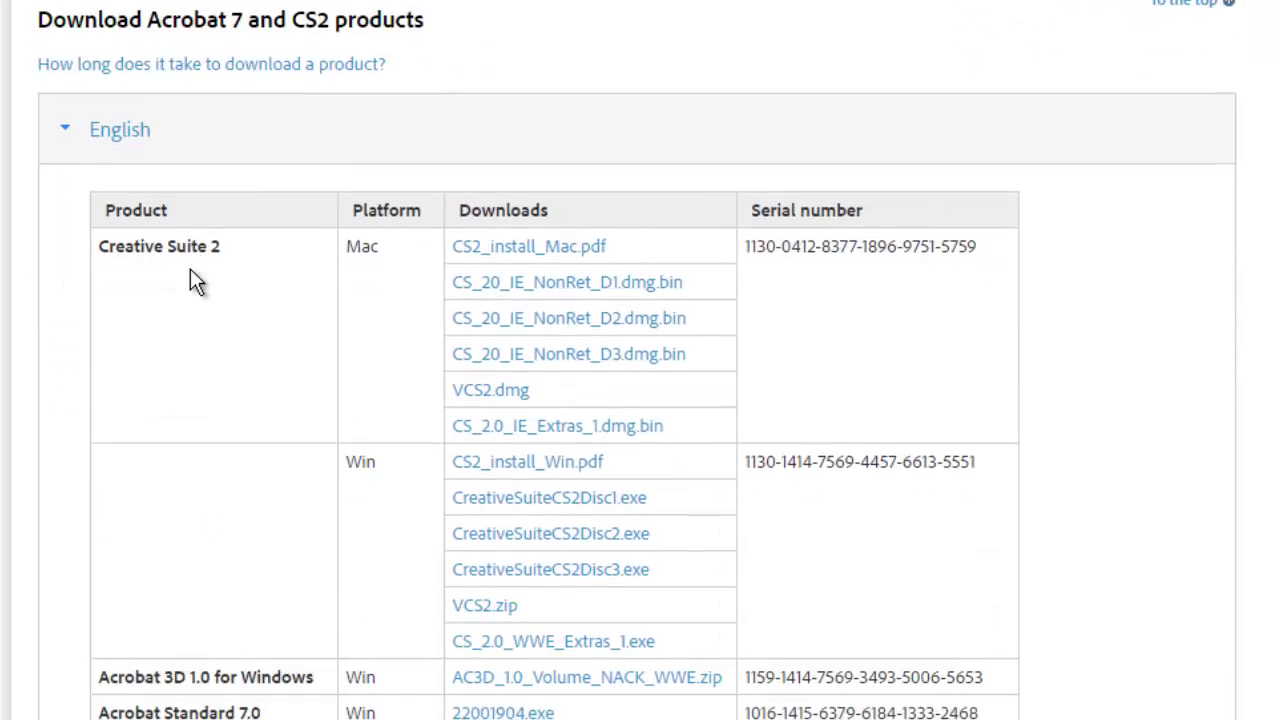
{"action": "scroll", "coordinate": [190, 268], "scroll_direction": "down", "scroll_amount": 2}
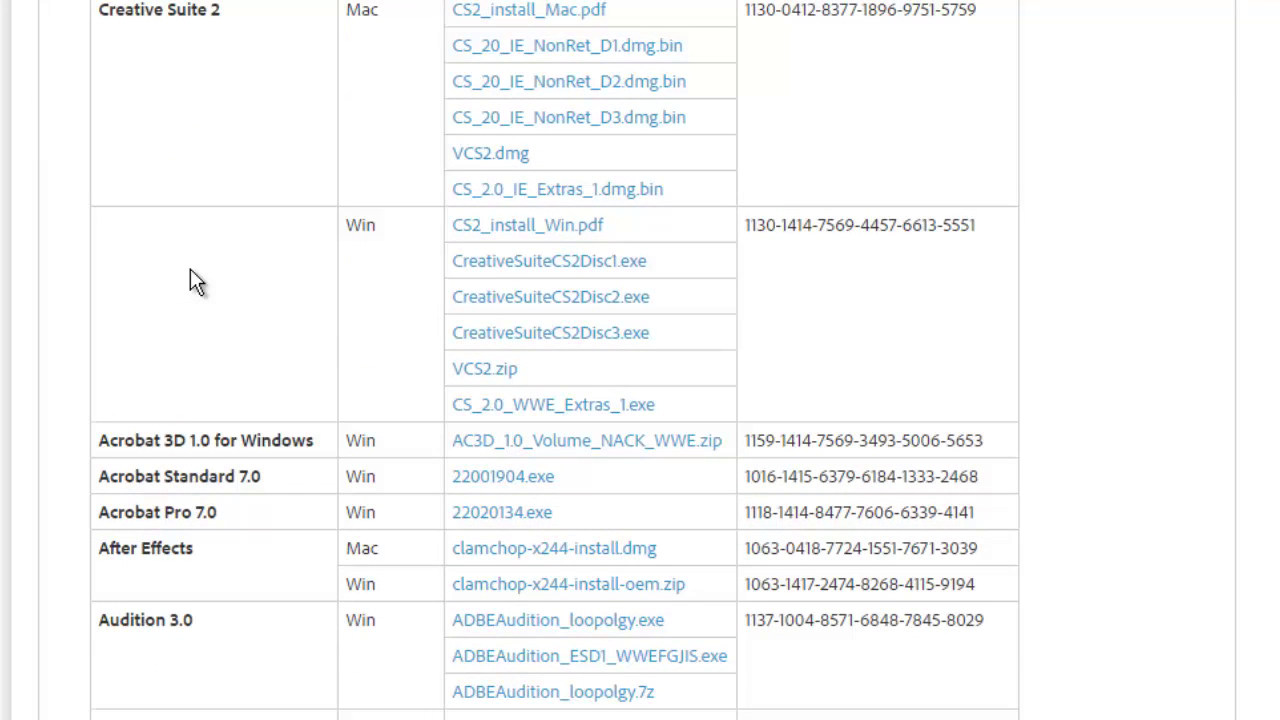
{"action": "scroll", "coordinate": [190, 268], "scroll_direction": "down", "scroll_amount": 2}
{"action": "scroll", "coordinate": [190, 268], "scroll_direction": "down", "scroll_amount": 4}
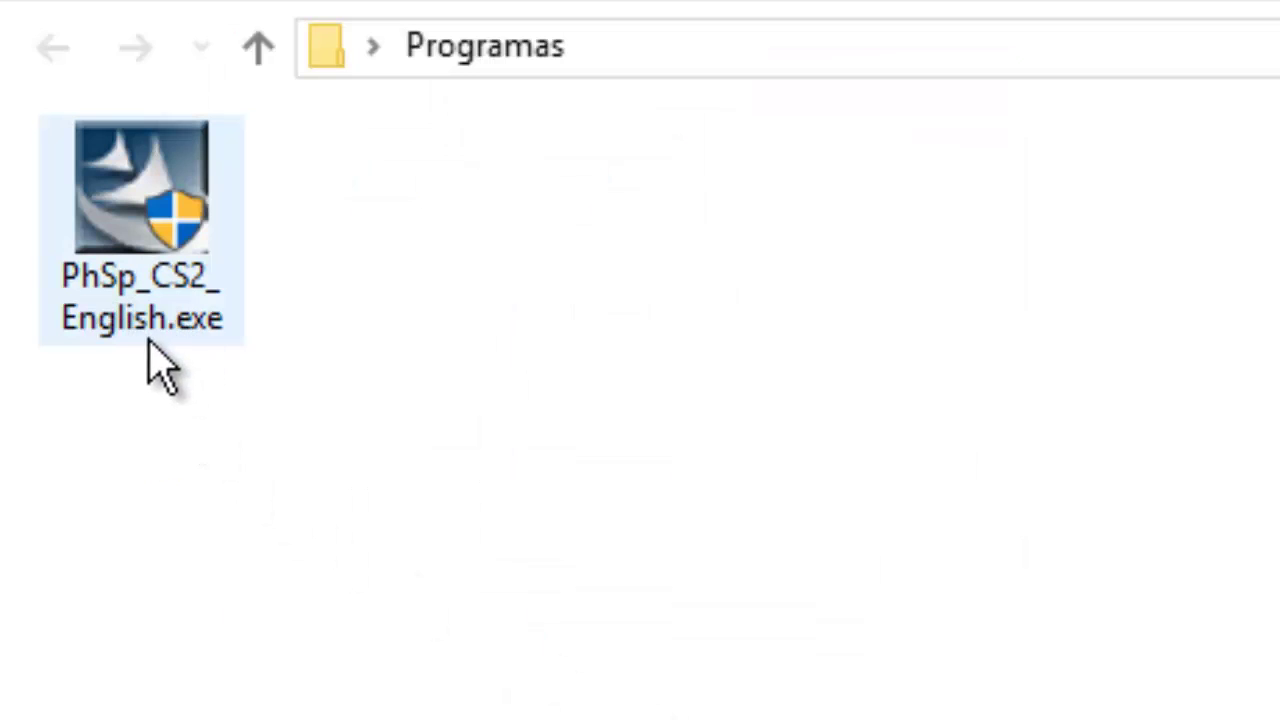
Step: Run PhSp_CS2_English.exe and extract its files to the default folder, overwriting all existing copies
{"action": "double_click", "coordinate": [155, 232]}
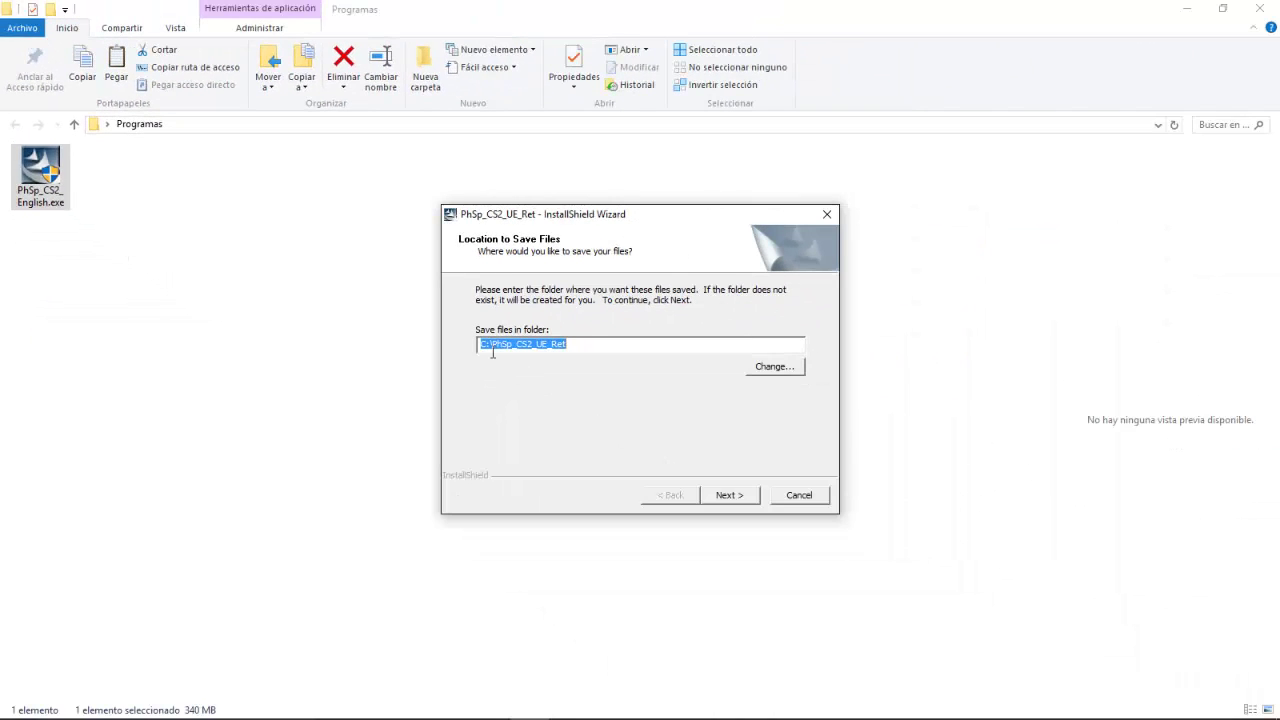
{"action": "left_click", "coordinate": [727, 498]}
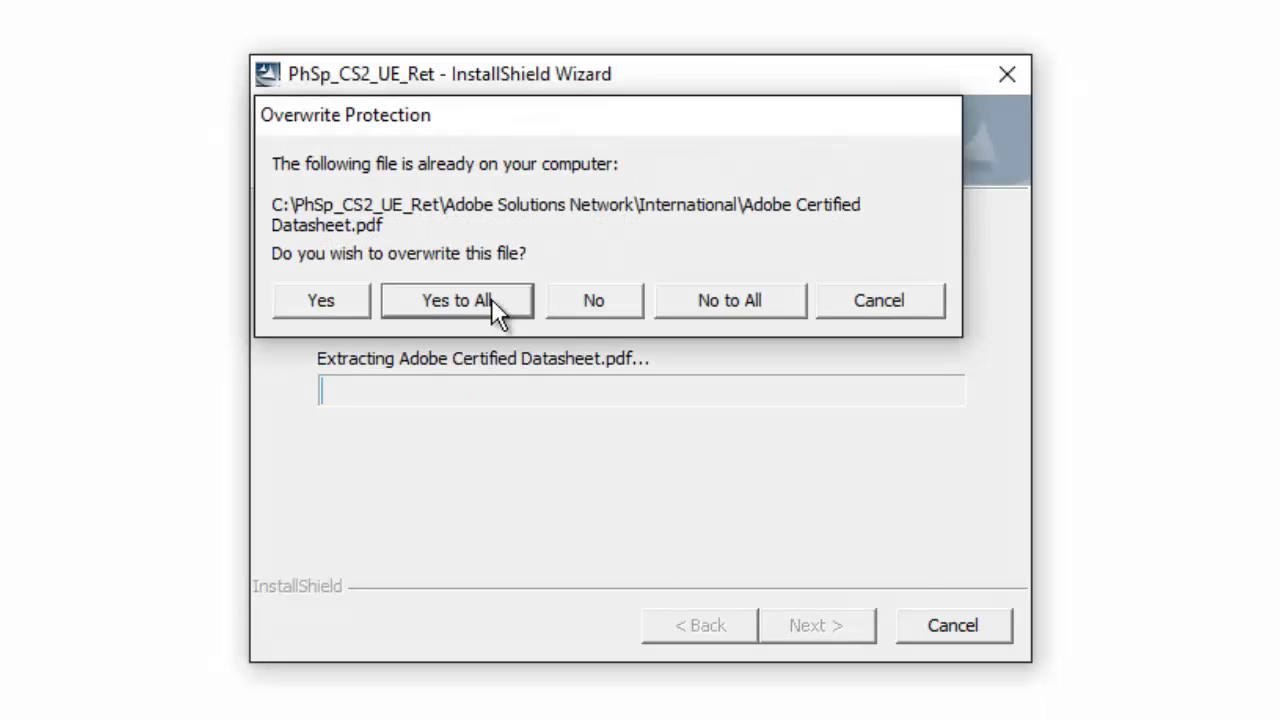
{"action": "left_click", "coordinate": [491, 298]}
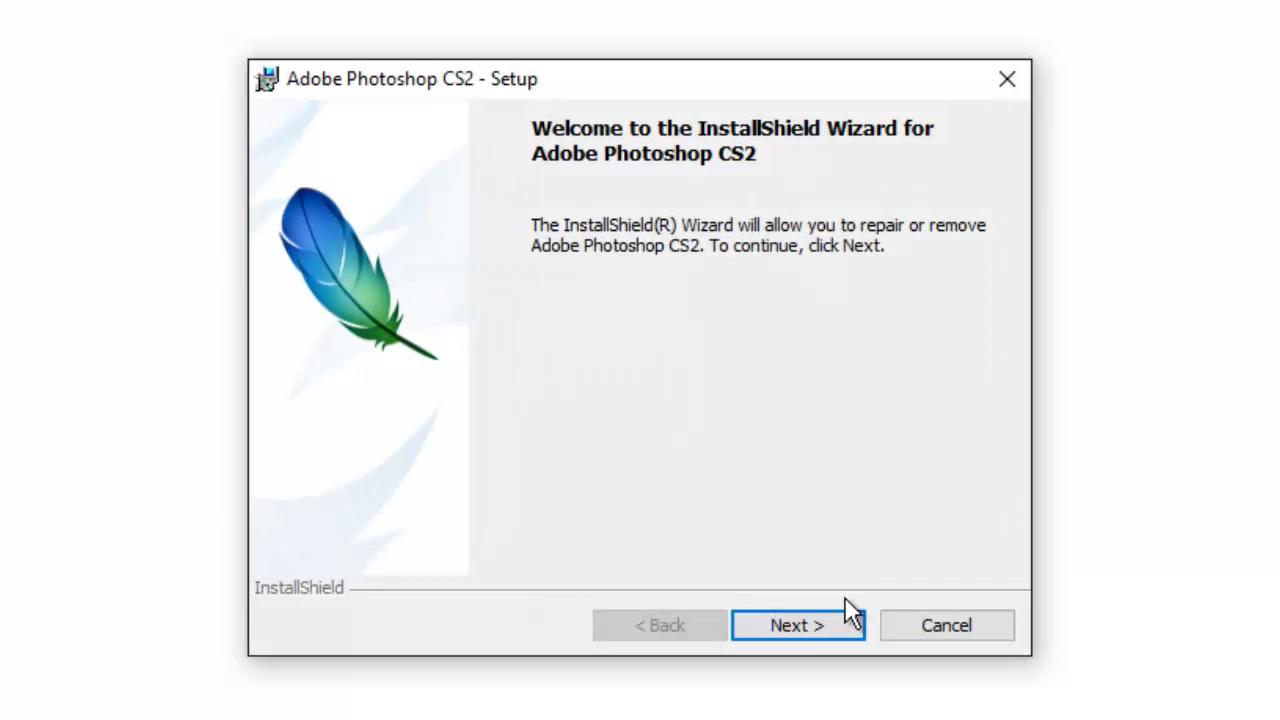
Step: Repair the existing Photoshop CS2 installation with default file associations until setup completes
{"action": "left_click", "coordinate": [842, 618]}
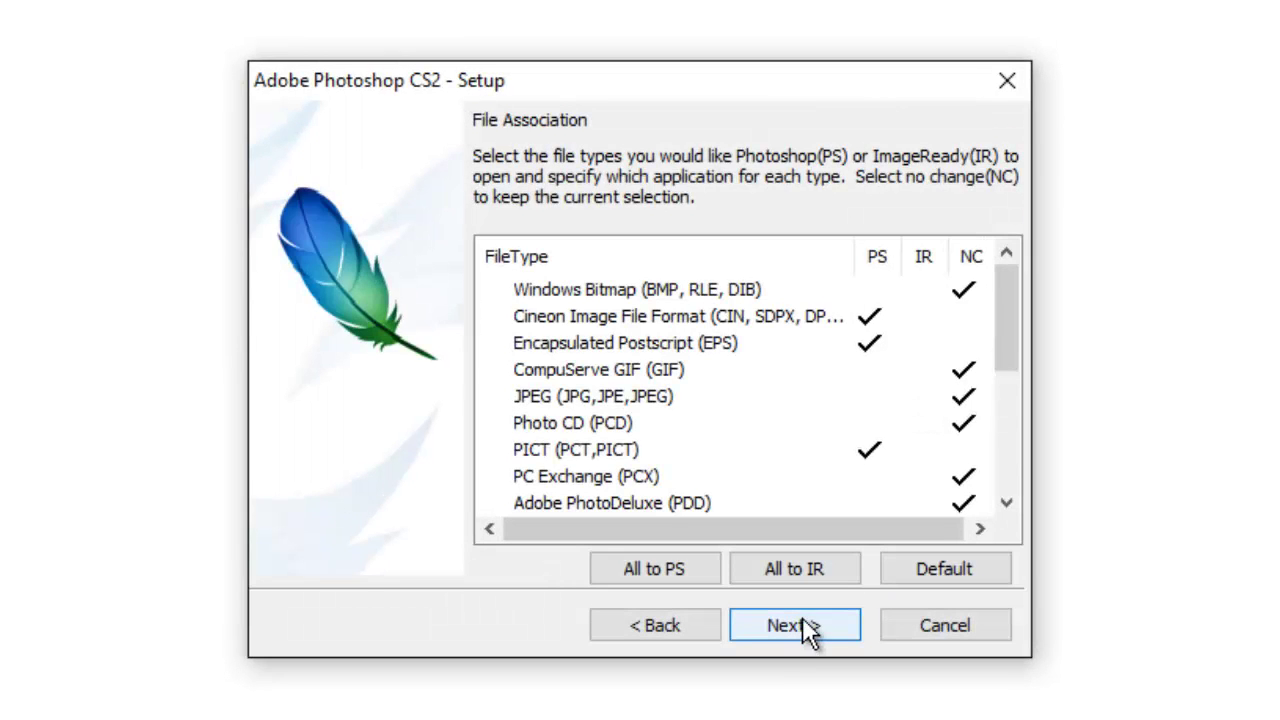
{"action": "left_click", "coordinate": [803, 627]}
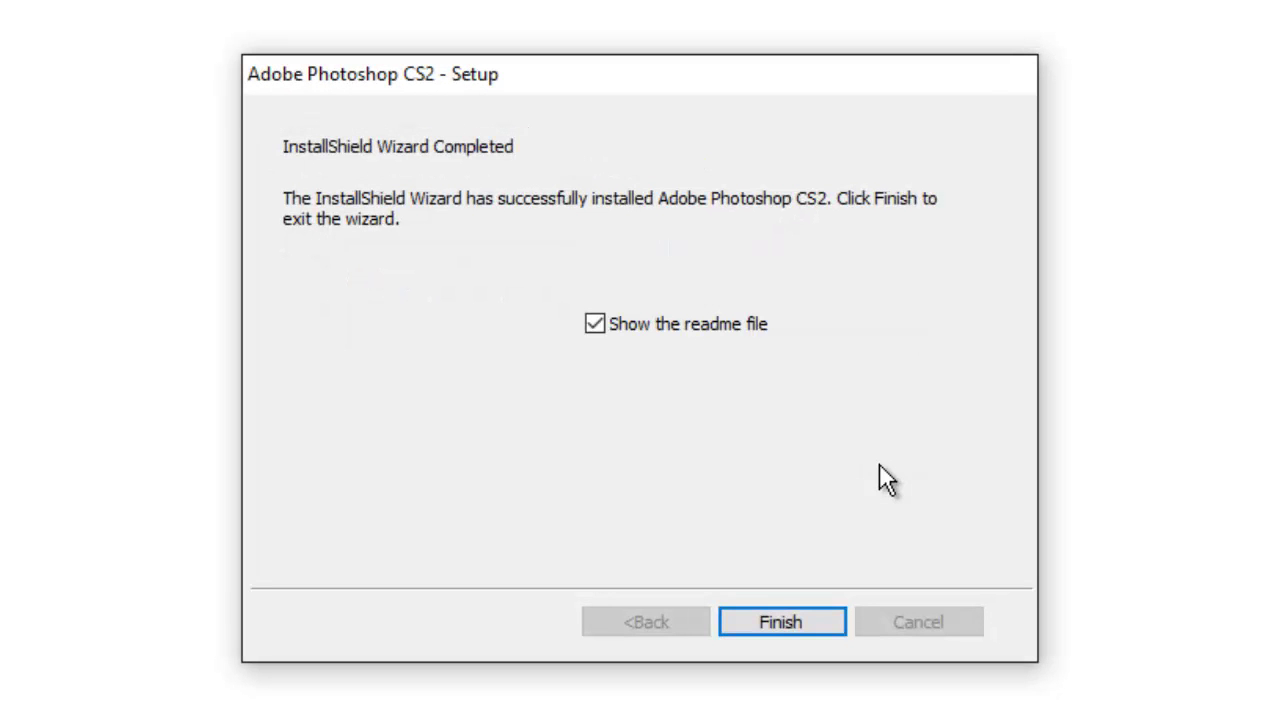
Step: Finish setup and skim the Photoshop CS2 Read Me that opens in WordPad
{"action": "left_click", "coordinate": [780, 622]}
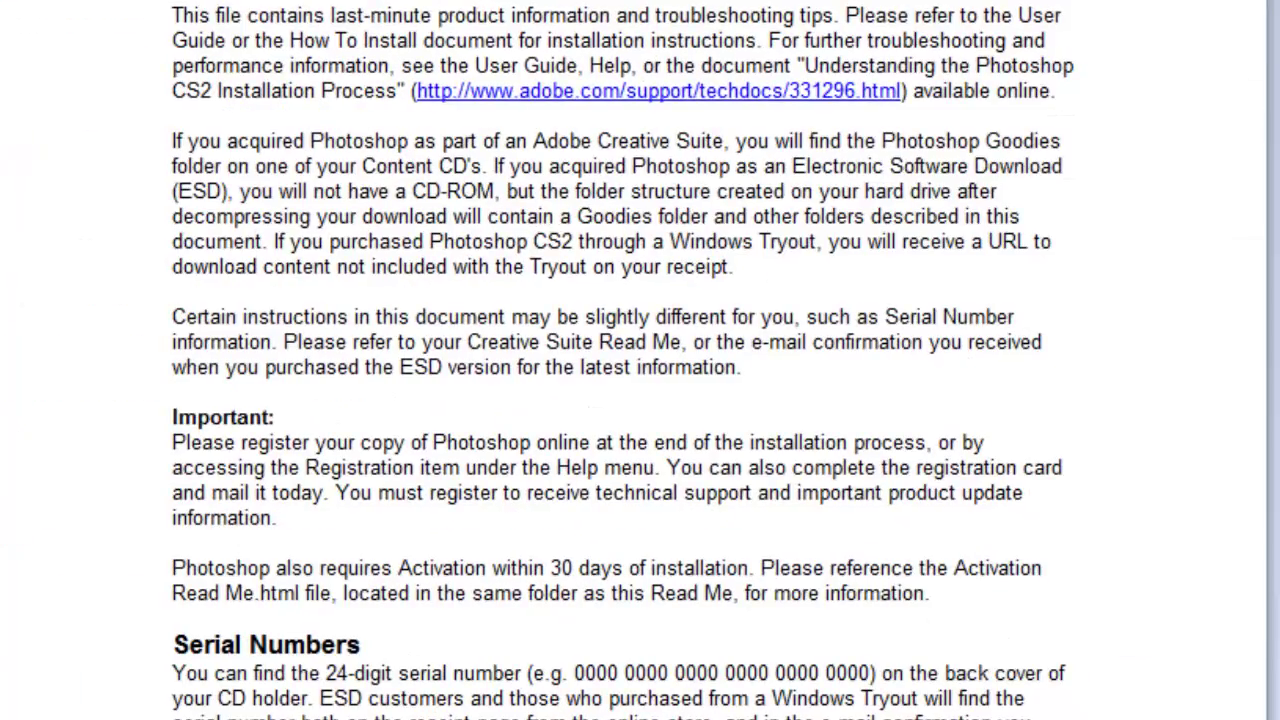
{"action": "scroll", "coordinate": [640, 360], "scroll_direction": "down", "scroll_amount": 10}
{"action": "scroll", "coordinate": [640, 360], "scroll_direction": "down", "scroll_amount": 10}
{"action": "scroll", "coordinate": [640, 360], "scroll_direction": "down", "scroll_amount": 10}
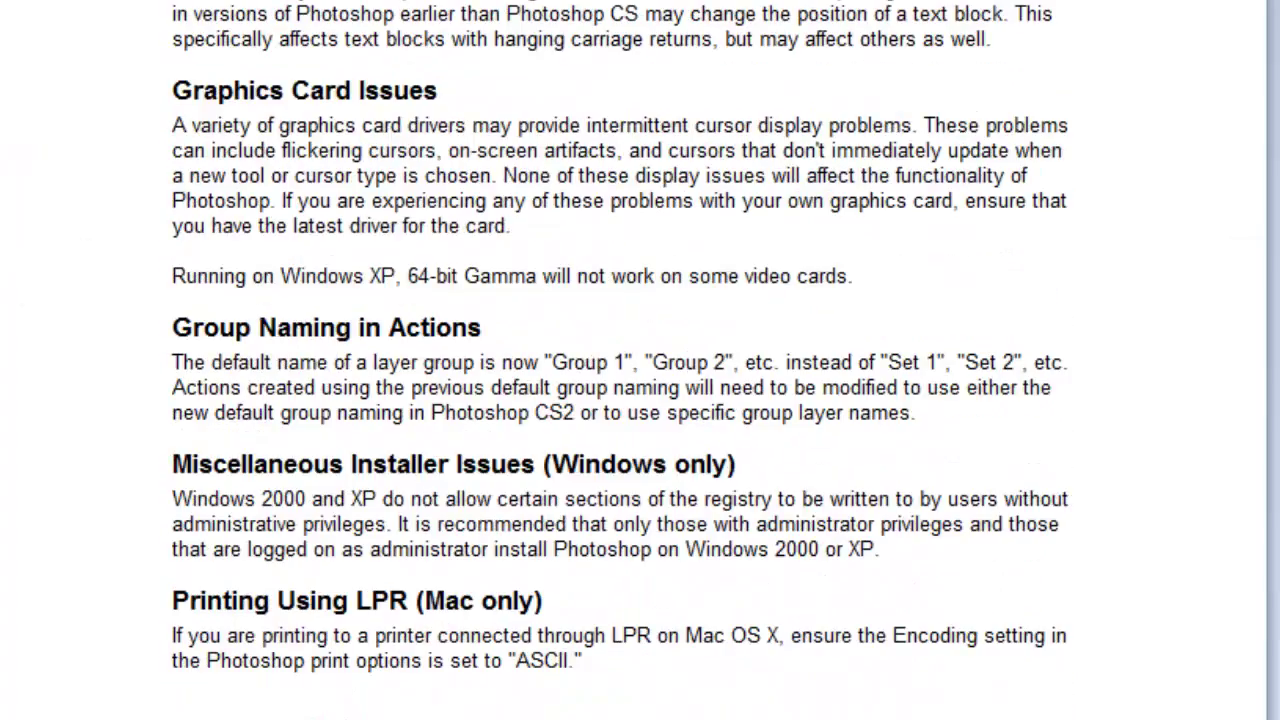
{"action": "scroll", "coordinate": [352, 388], "scroll_direction": "up", "scroll_amount": 10}
{"action": "scroll", "coordinate": [352, 388], "scroll_direction": "up", "scroll_amount": 10}
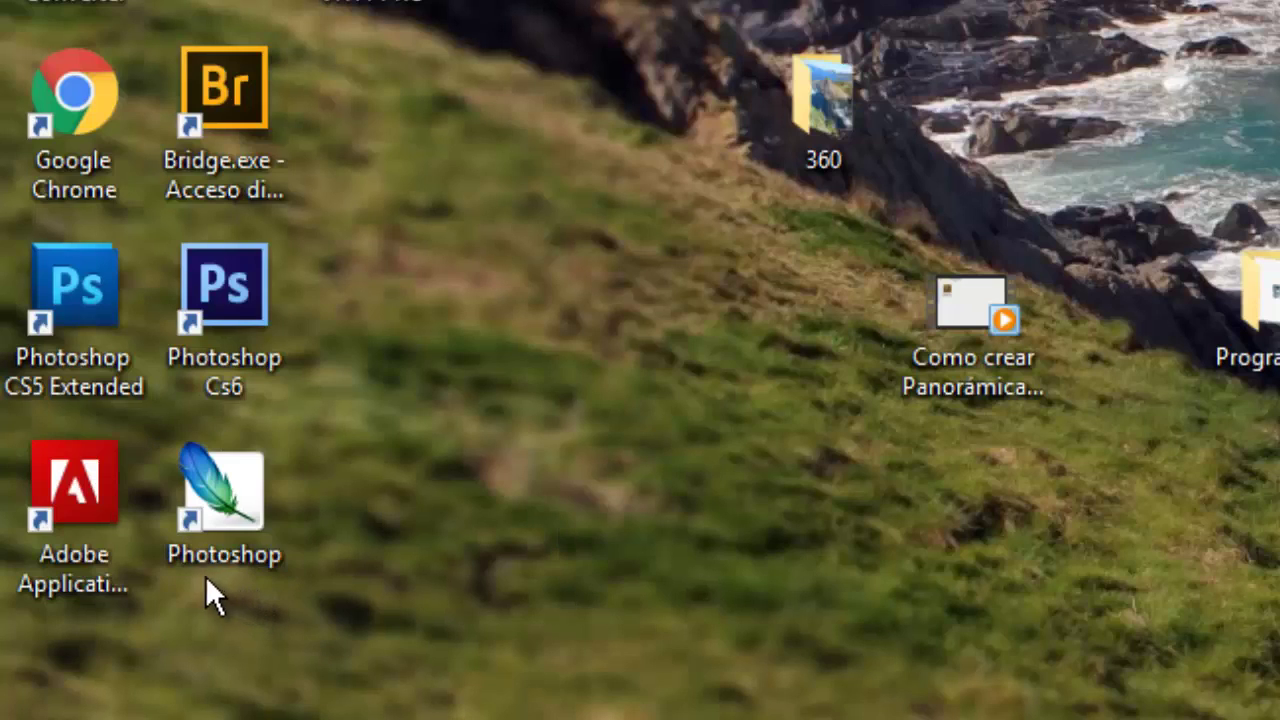
Step: Start Photoshop CS2 from its desktop shortcut
{"action": "double_click", "coordinate": [225, 503]}
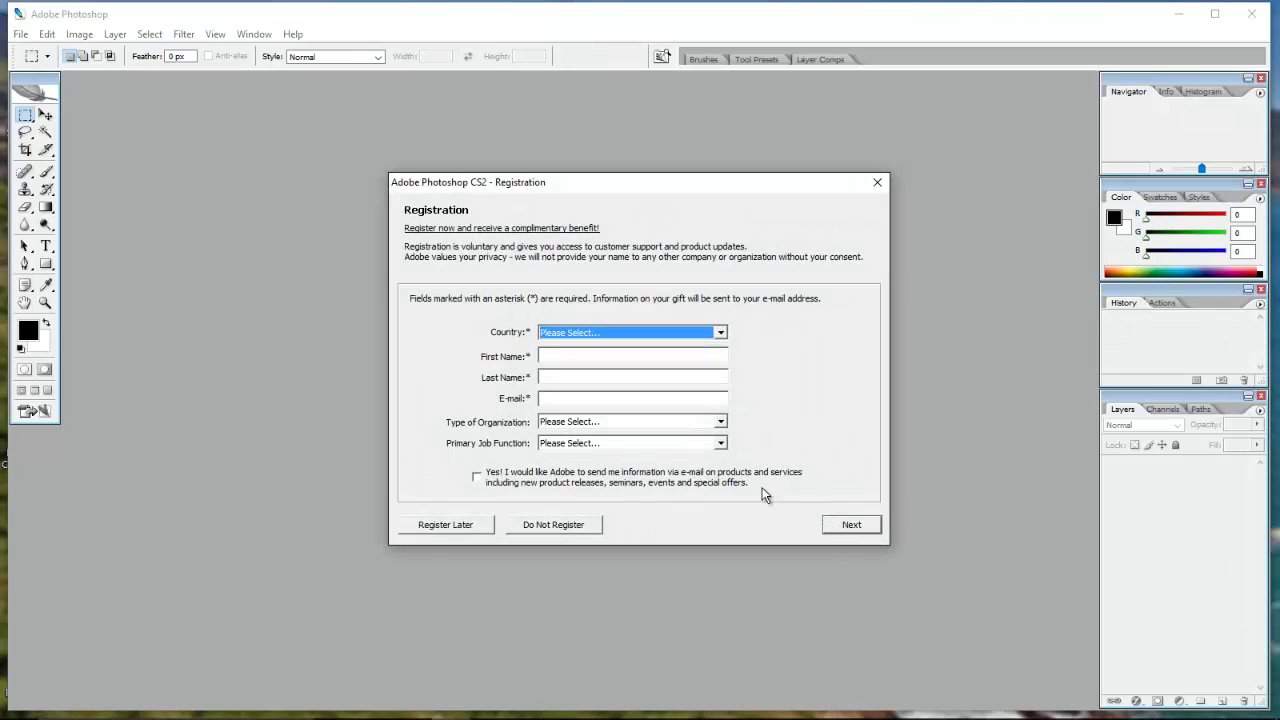
Step: Skip registration, turn off the startup welcome screen, and cancel the Adobe Updater preferences
{"action": "left_click", "coordinate": [536, 527]}
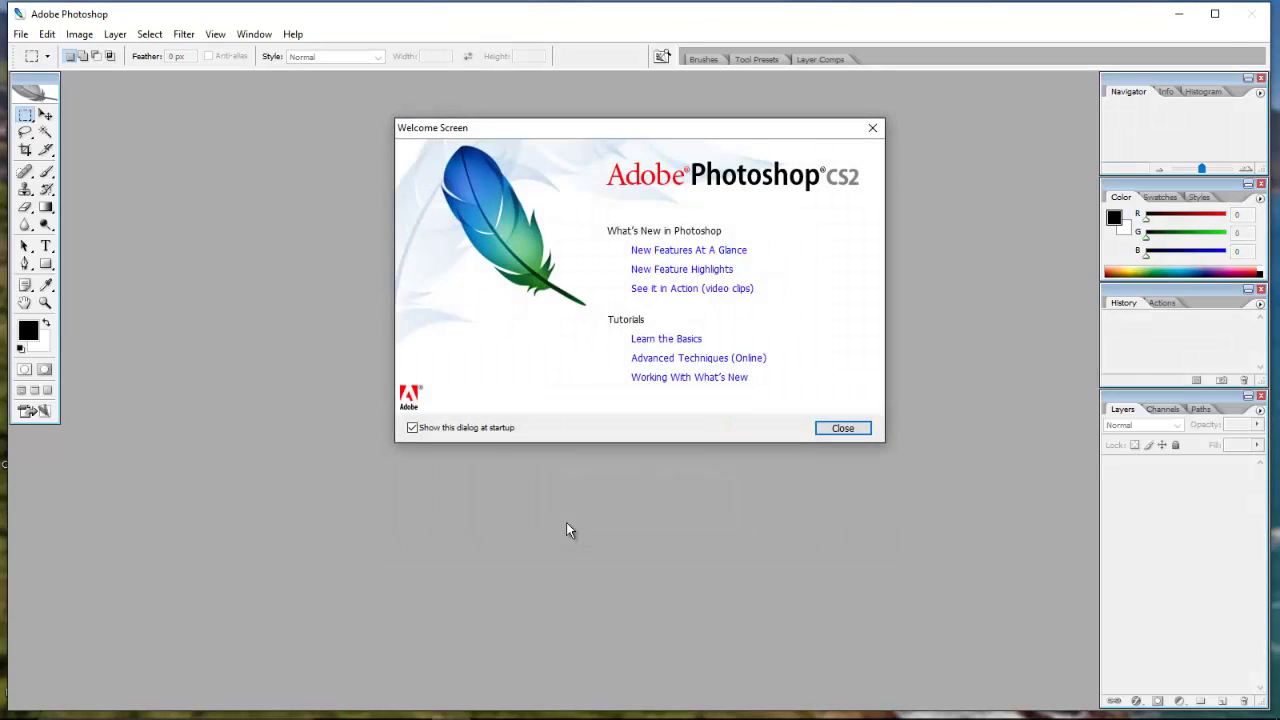
{"action": "left_click", "coordinate": [412, 428]}
{"action": "left_click", "coordinate": [840, 430]}
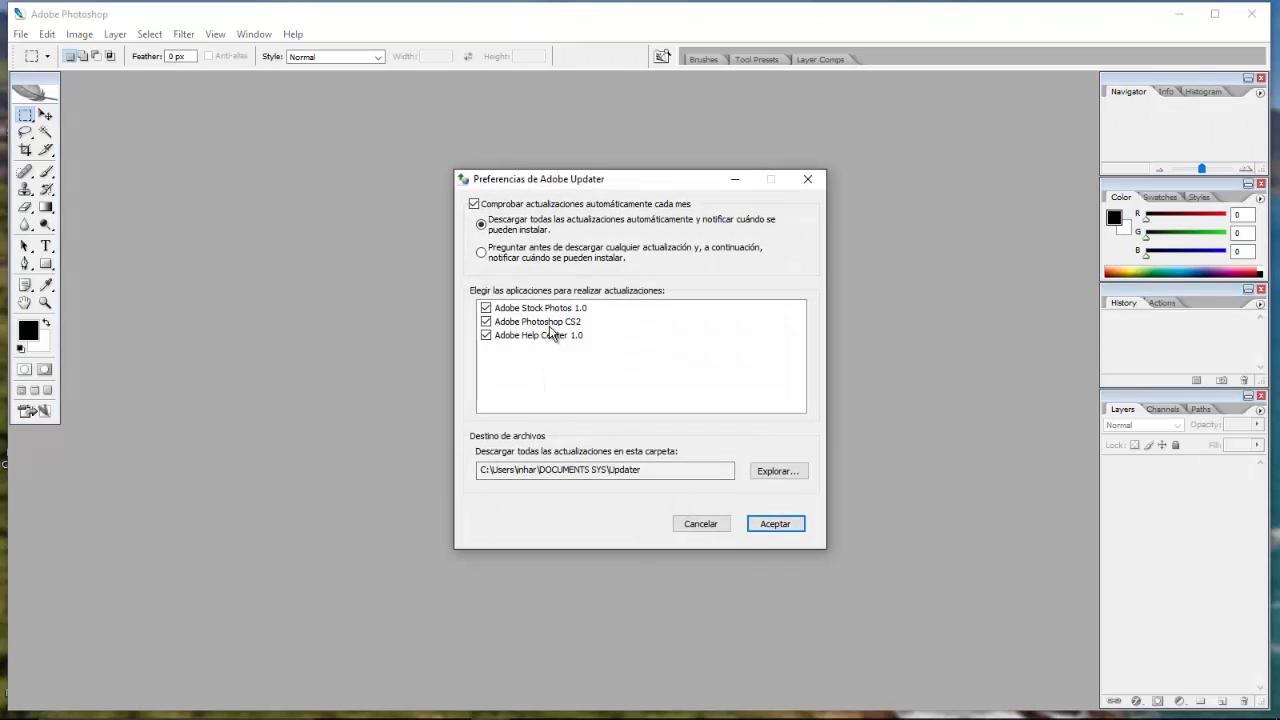
{"action": "left_click", "coordinate": [704, 524]}
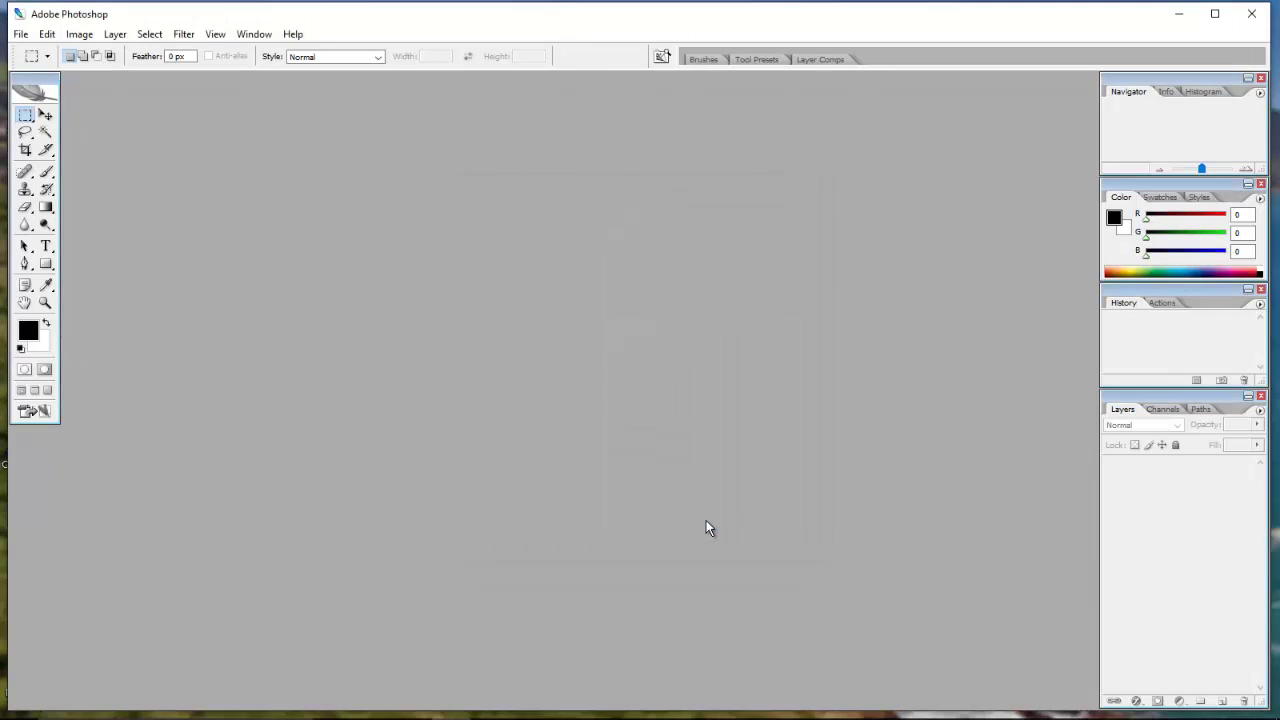
Step: Open Photomerge from File > Automate and browse to the Escritorio > 360 folder
{"action": "left_click", "coordinate": [20, 34]}
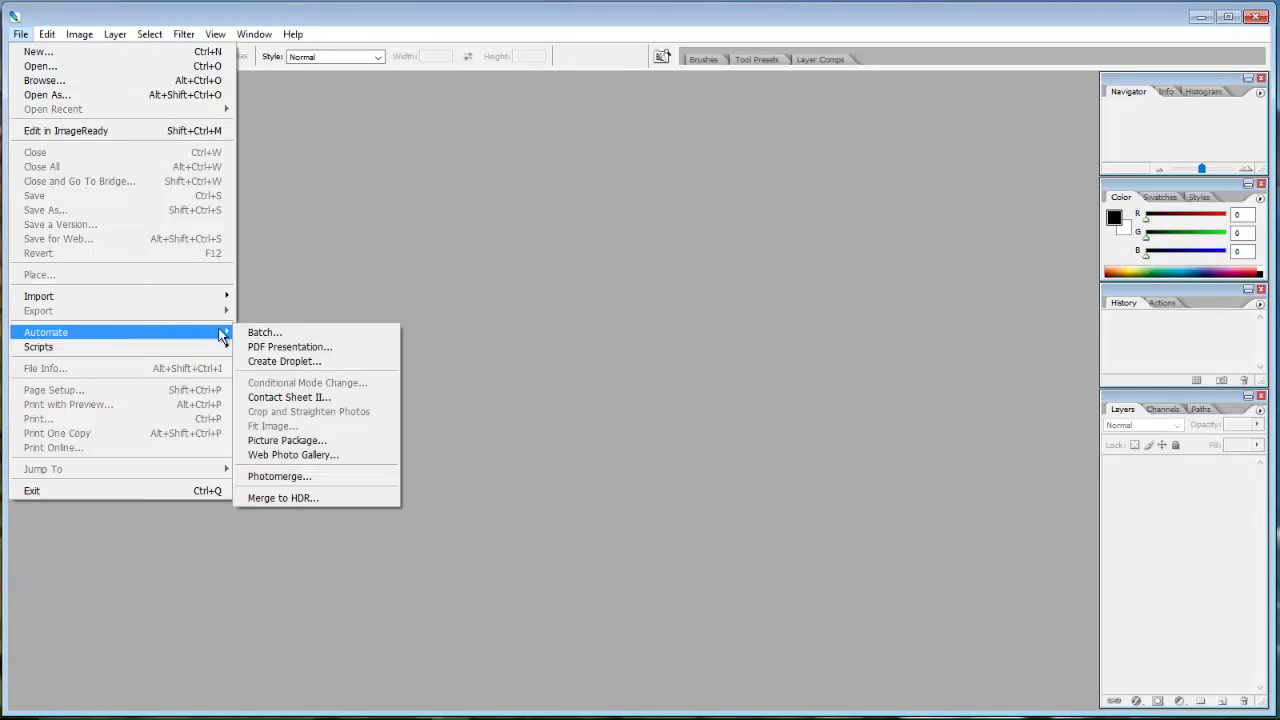
{"action": "left_click", "coordinate": [327, 477]}
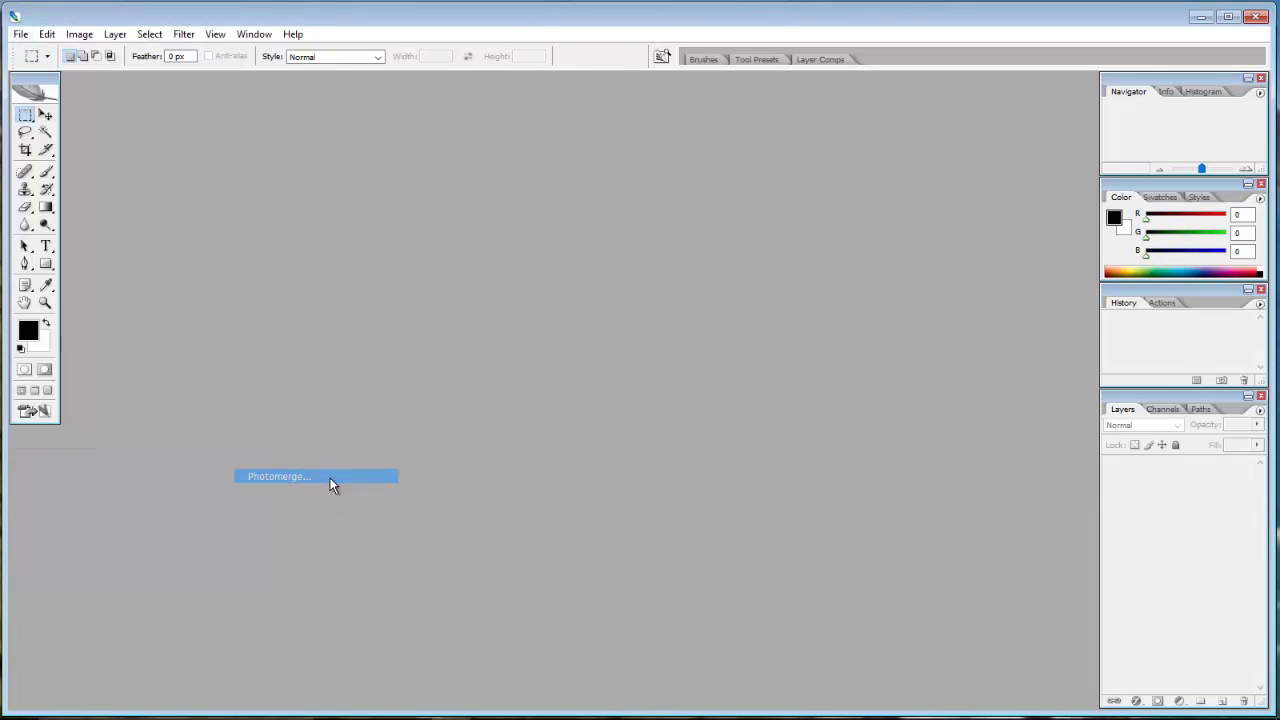
{"action": "left_click", "coordinate": [708, 332]}
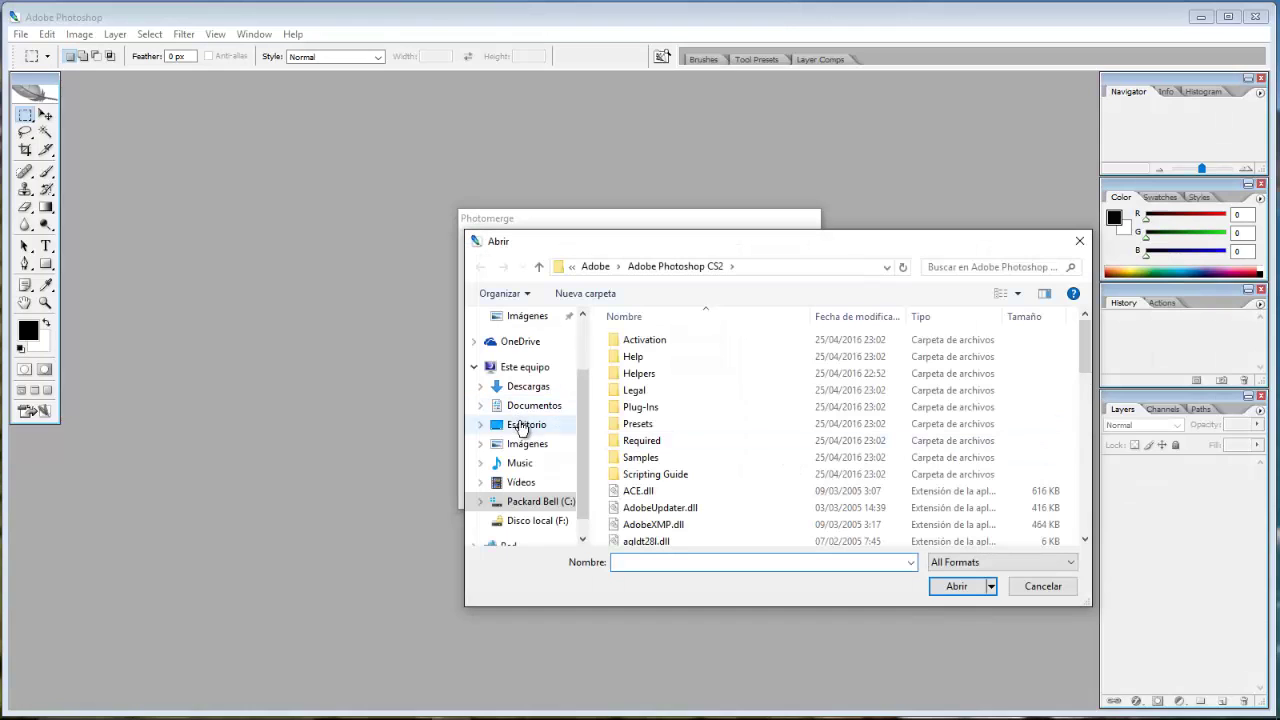
{"action": "left_click", "coordinate": [524, 425]}
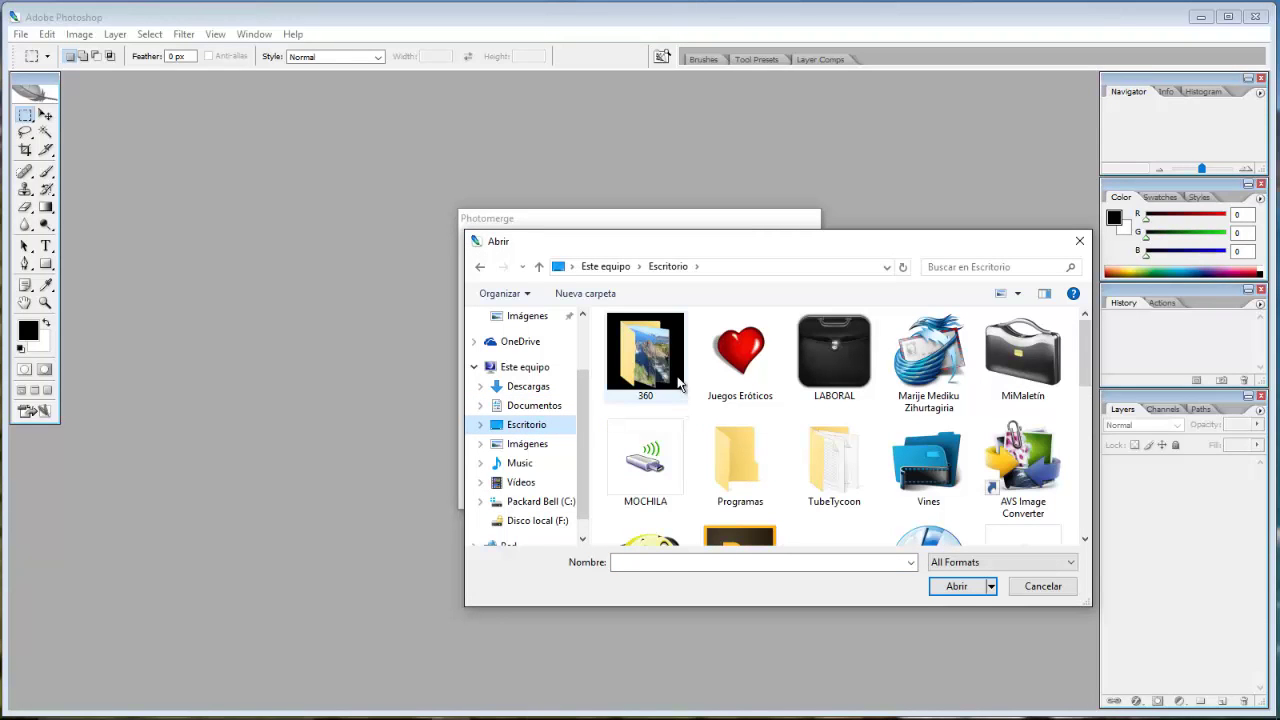
{"action": "double_click", "coordinate": [680, 400]}
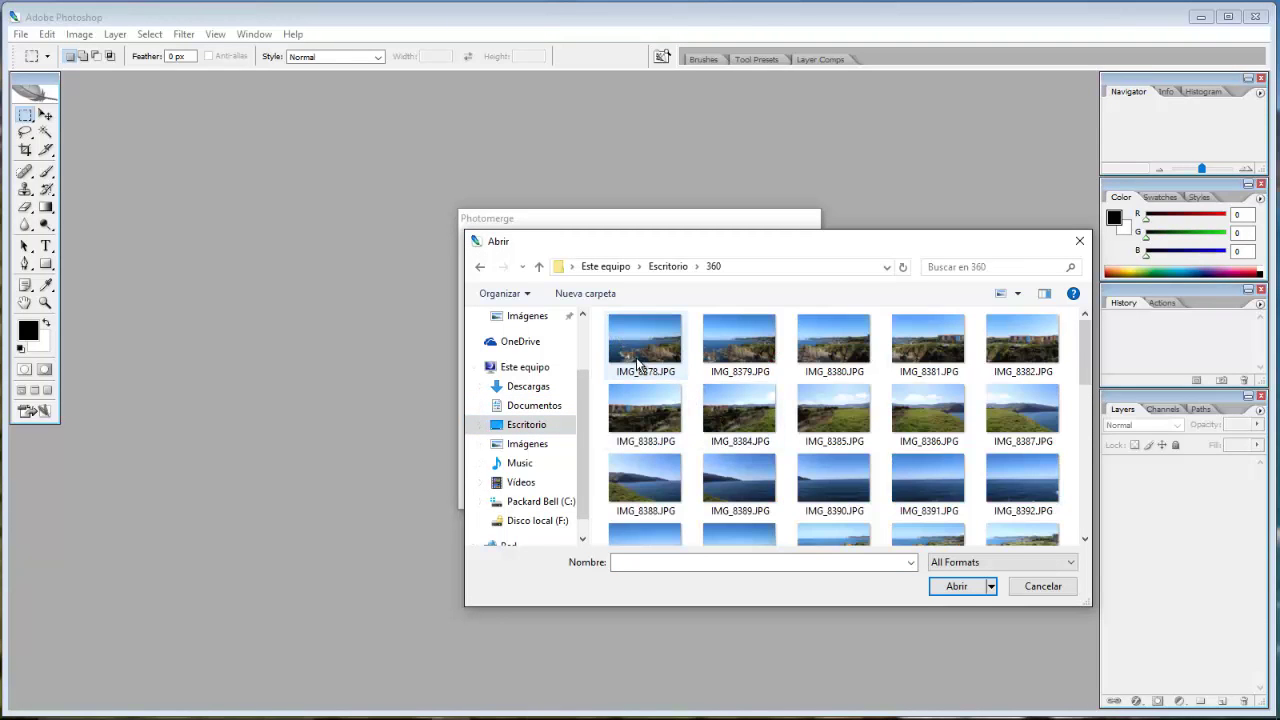
Step: Add images IMG_8378 through IMG_8427 as sources and start the panorama merge
{"action": "scroll", "coordinate": [1076, 473], "scroll_direction": "down", "scroll_amount": 5}
{"action": "scroll", "coordinate": [1078, 485], "scroll_direction": "down", "scroll_amount": 2}
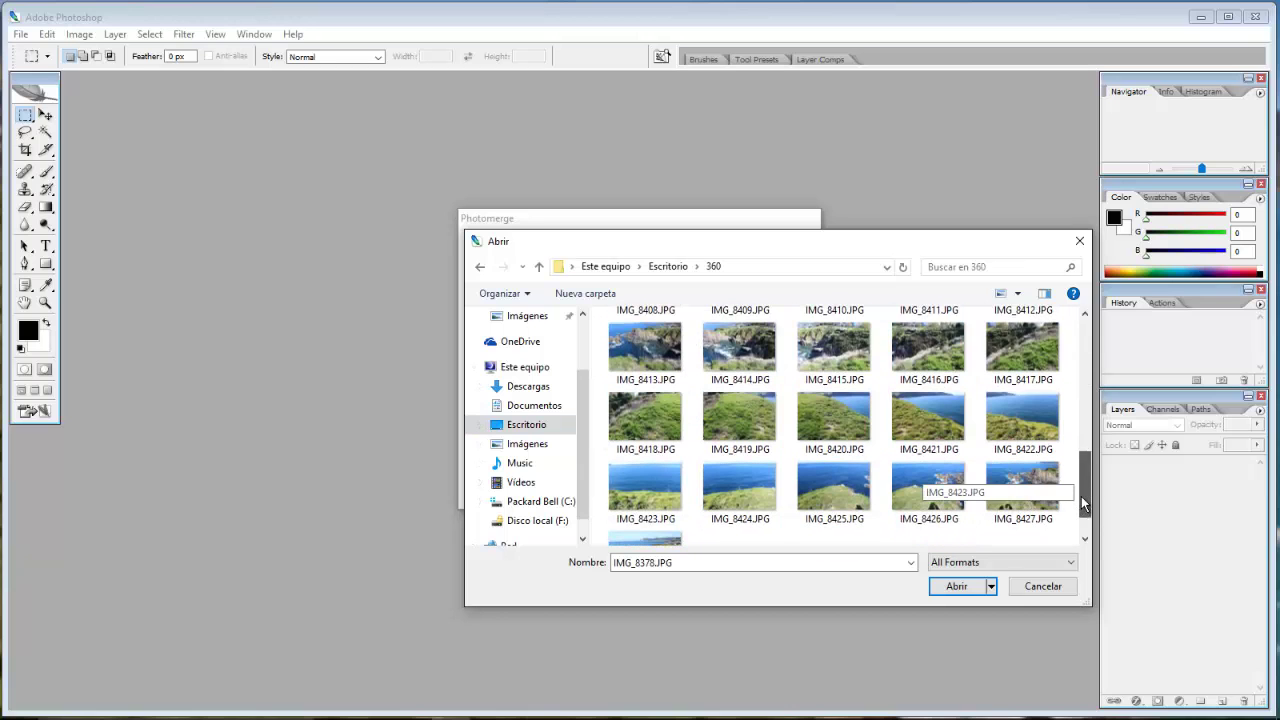
{"action": "scroll", "coordinate": [1078, 485], "scroll_direction": "down", "scroll_amount": 2}
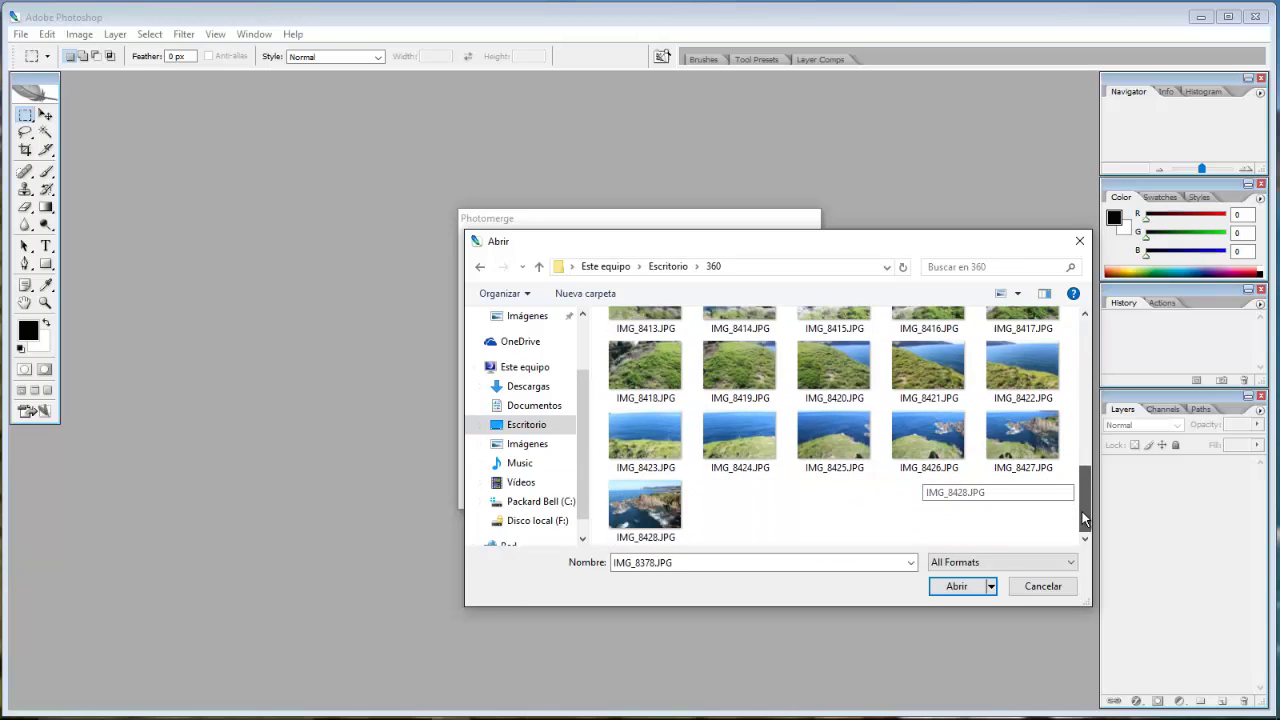
{"action": "left_click", "coordinate": [1012, 455], "text": "shift"}
{"action": "left_click", "coordinate": [956, 586]}
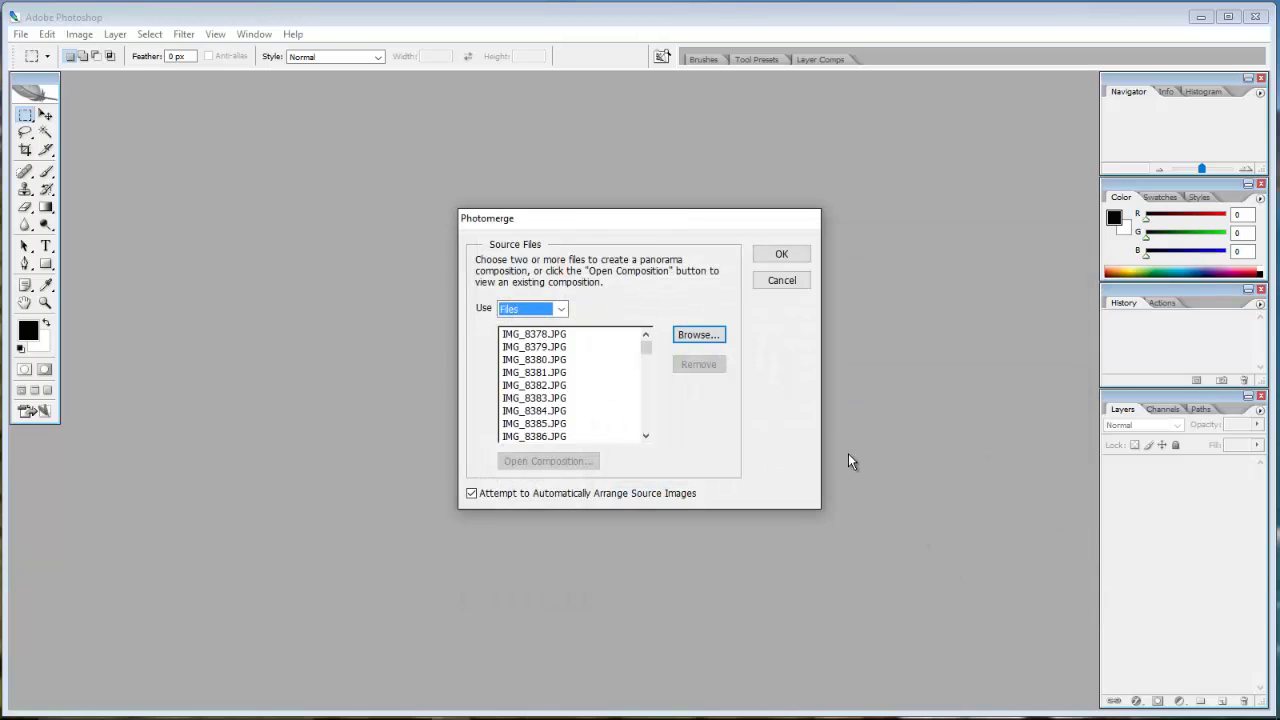
{"action": "left_click", "coordinate": [777, 256]}
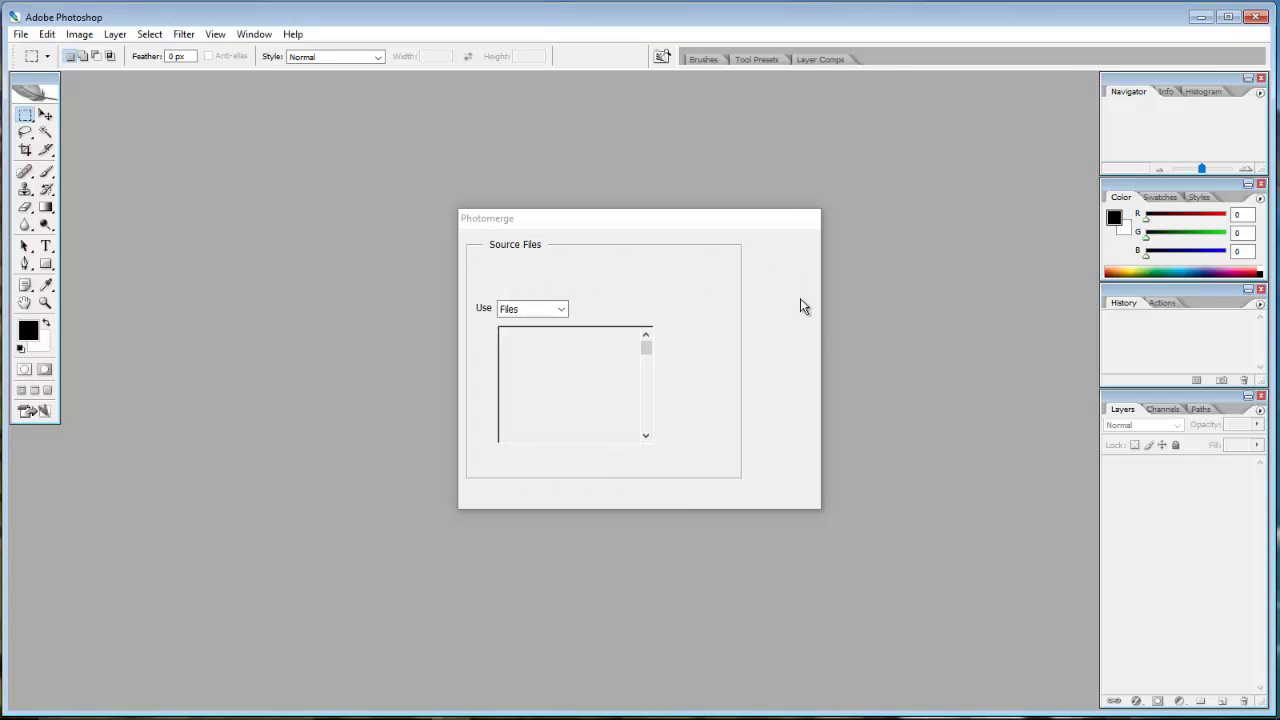